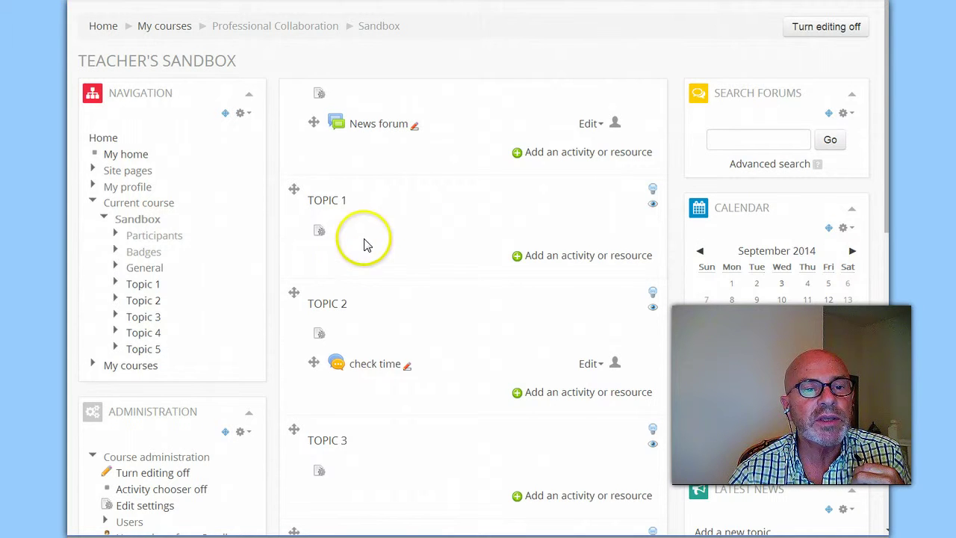
Add a new Label resource to Topic 1 of the Sandbox course
{"action": "left_click", "coordinate": [527, 256]}
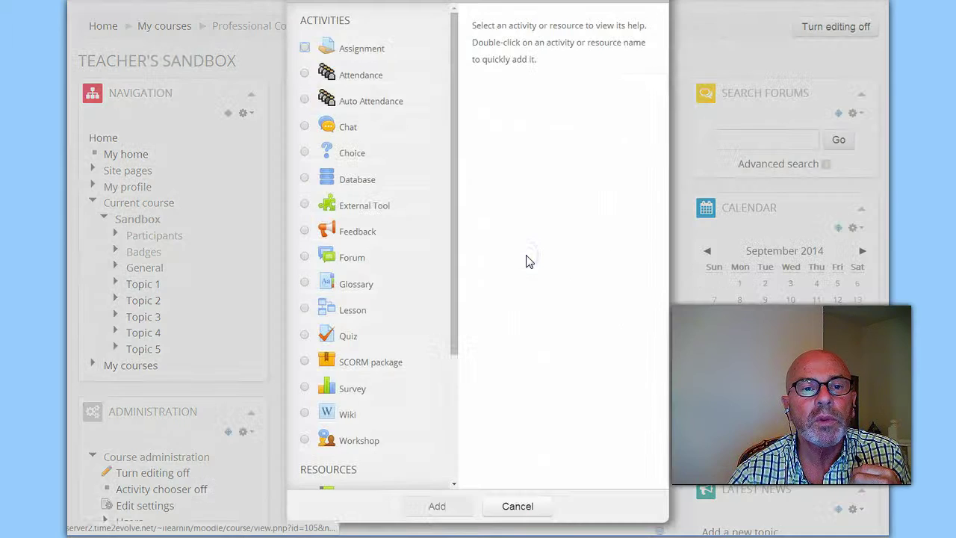
{"action": "scroll", "coordinate": [380, 390], "scroll_direction": "down", "scroll_amount": 2}
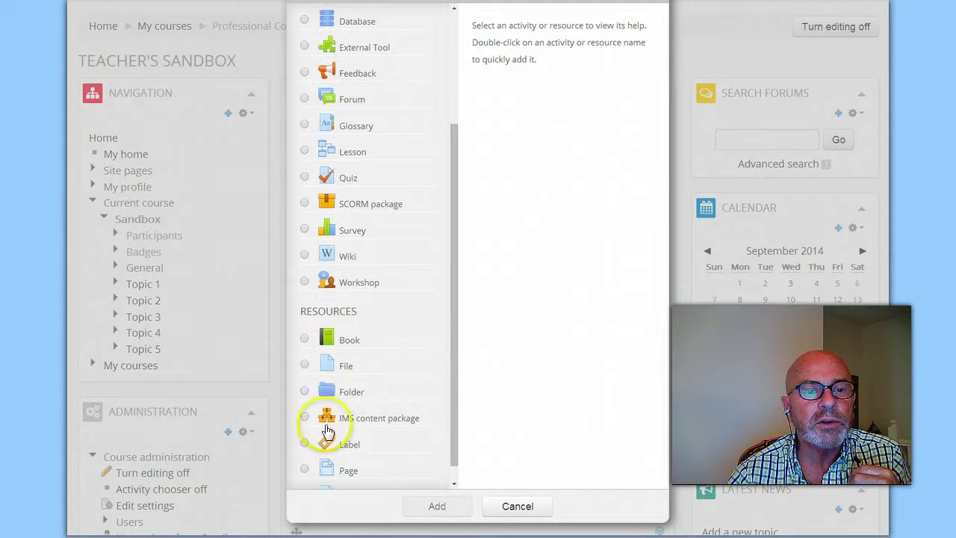
{"action": "left_click", "coordinate": [336, 448]}
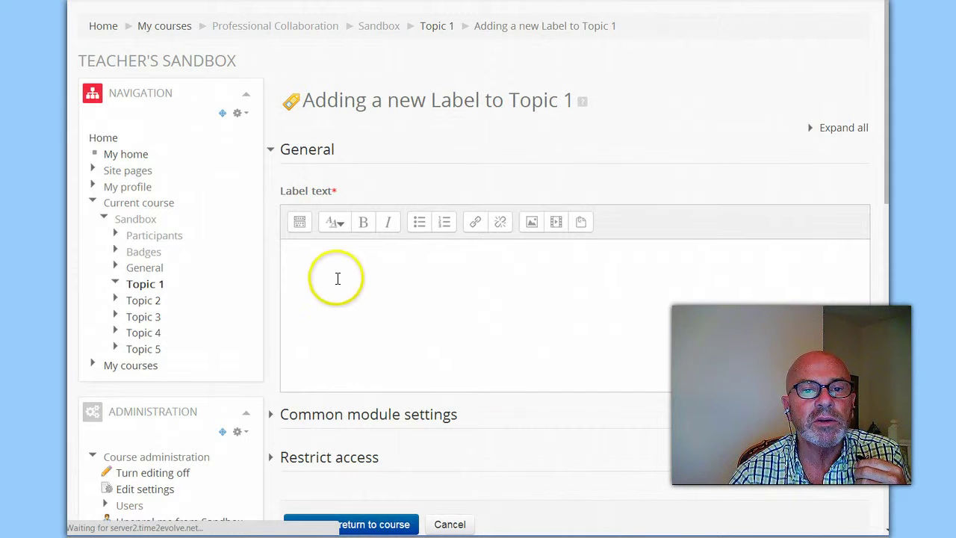
Expand the label editor's formatting options and enter the text "Here's an example of a table pasted from an external editor." followed by a new line
{"action": "left_click", "coordinate": [299, 228]}
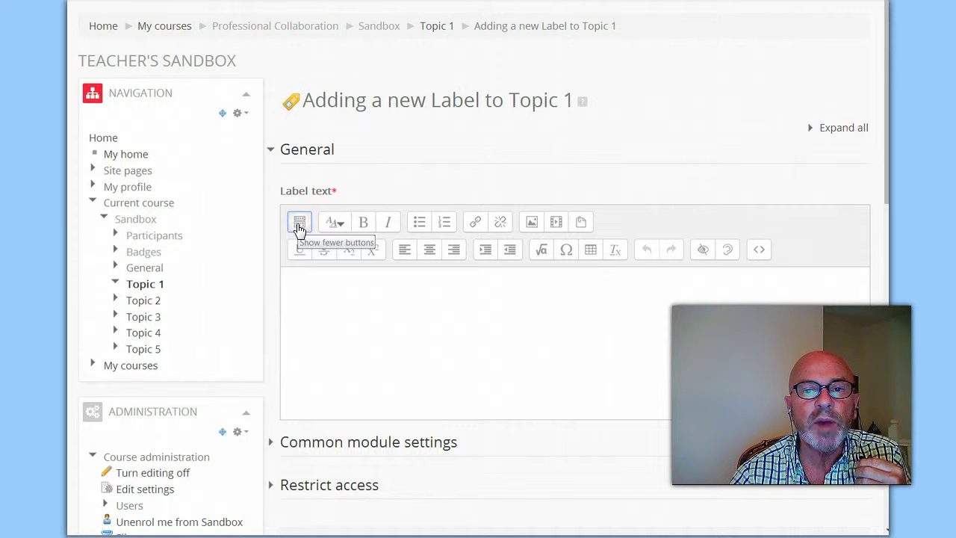
{"action": "left_click", "coordinate": [756, 252]}
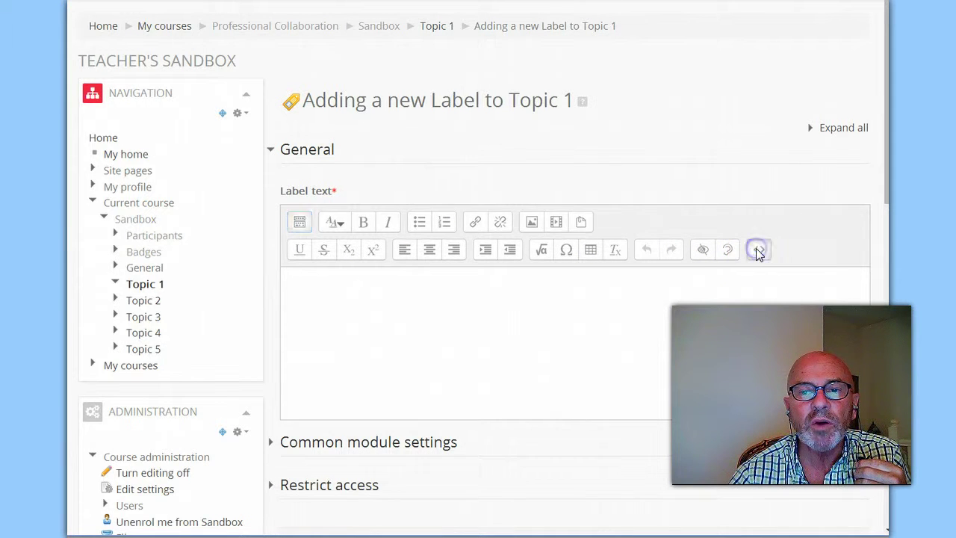
{"action": "left_click", "coordinate": [762, 282]}
{"action": "left_click", "coordinate": [463, 351]}
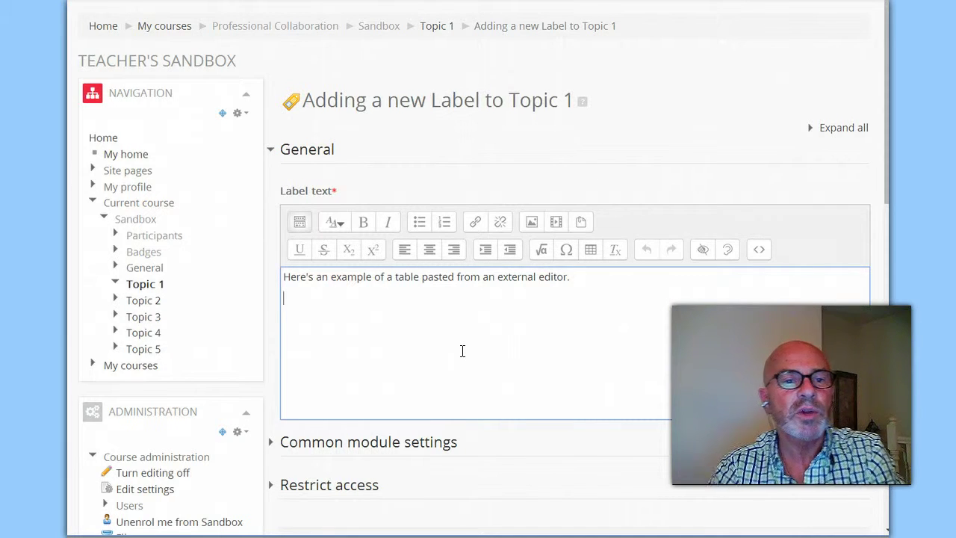
{"action": "left_click", "coordinate": [344, 336]}
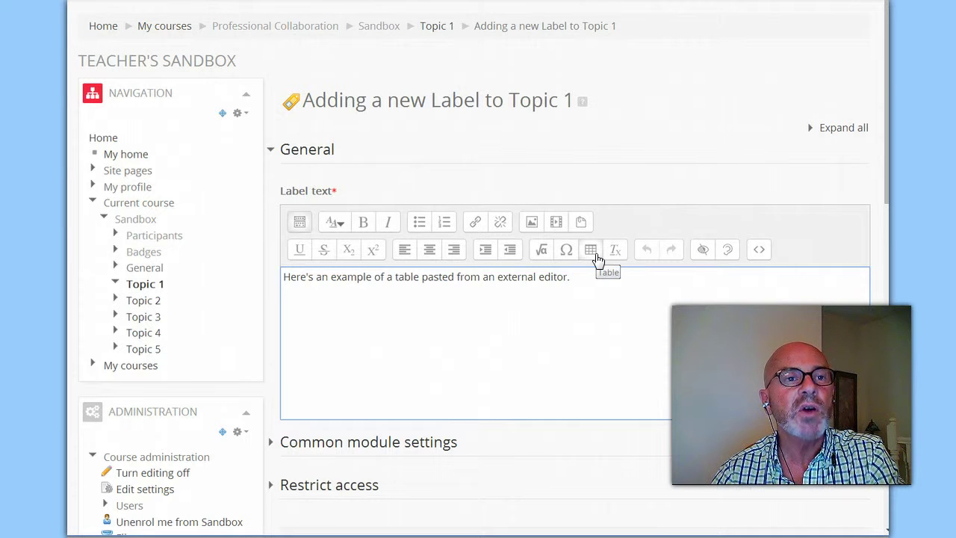
Switch to the Quackit HTML Table Generator and set the table's background color to #FFFF66
{"action": "key", "text": "ctrl+Tab"}
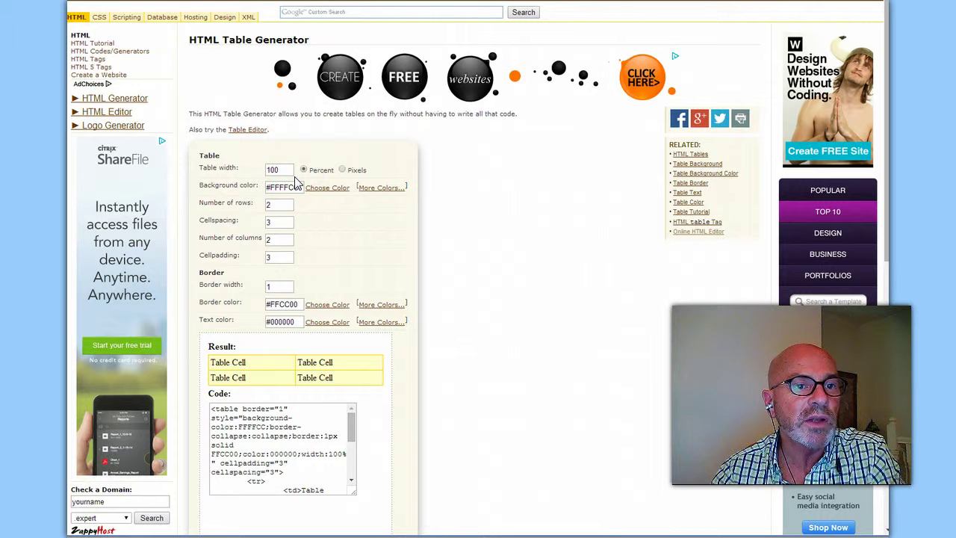
{"action": "left_click", "coordinate": [273, 169]}
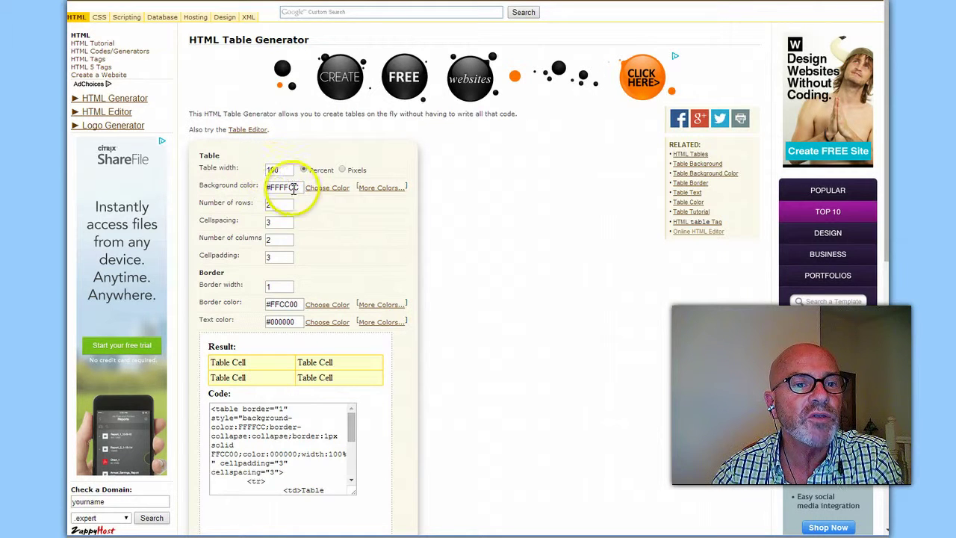
{"action": "left_click", "coordinate": [318, 193]}
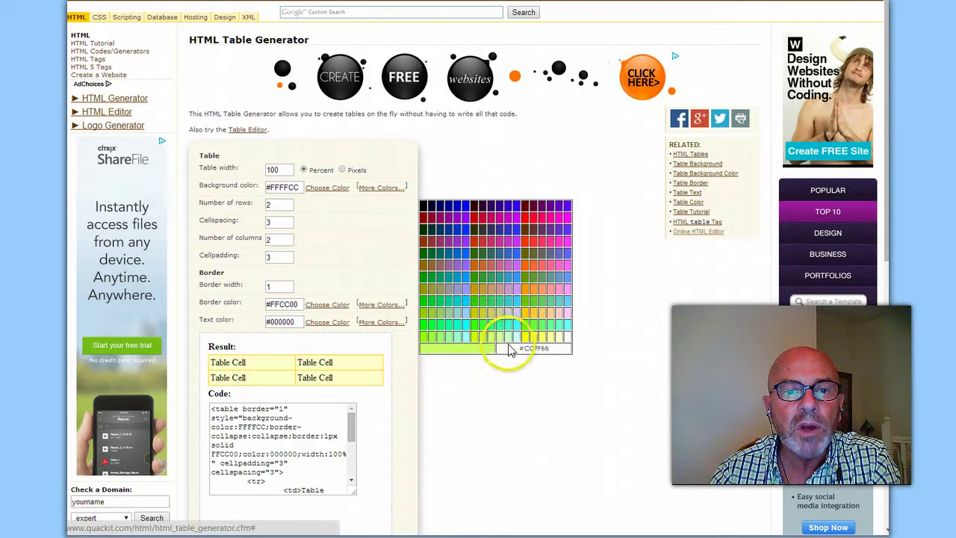
{"action": "left_click", "coordinate": [539, 338]}
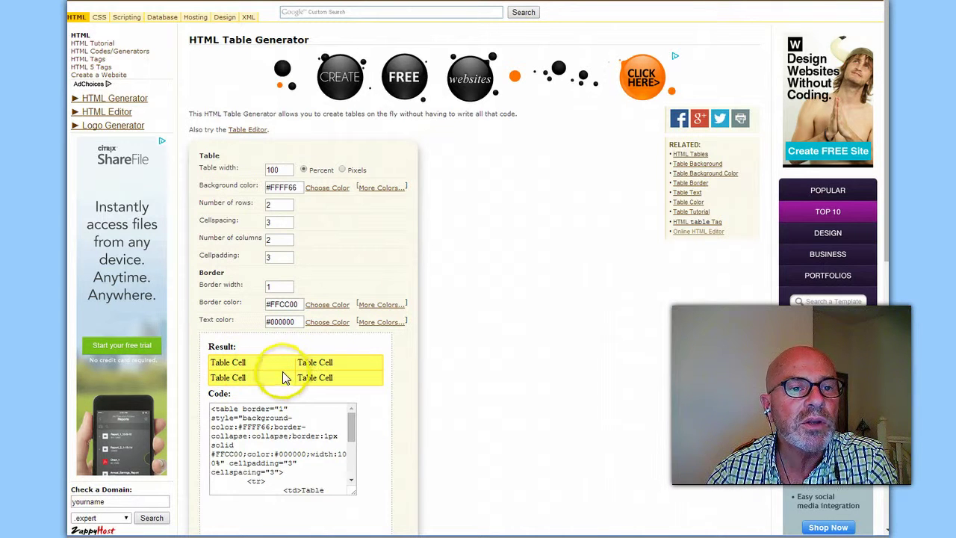
Set the generated table to 1 row and 4 columns with a cellpadding of 5
{"action": "left_click_drag", "start_coordinate": [280, 207], "coordinate": [263, 207]}
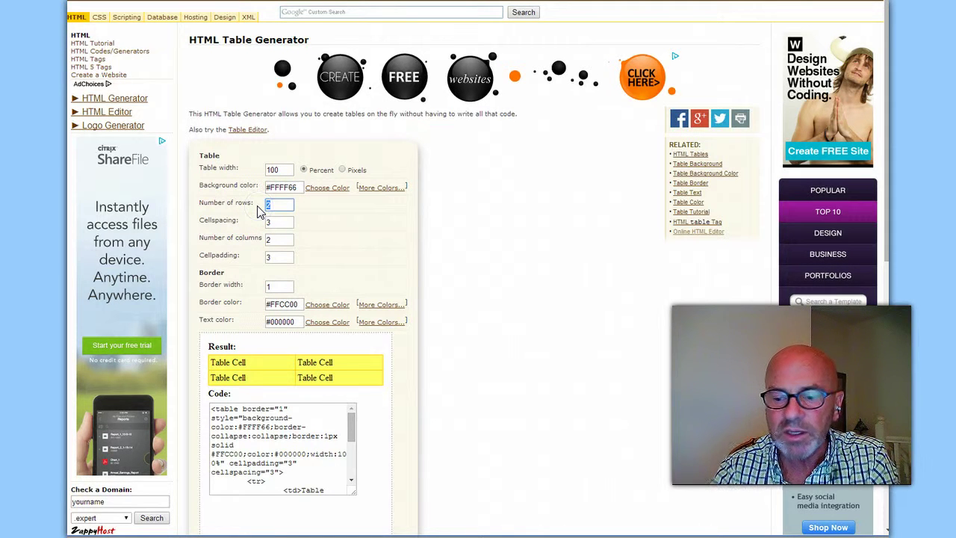
{"action": "type", "text": "1"}
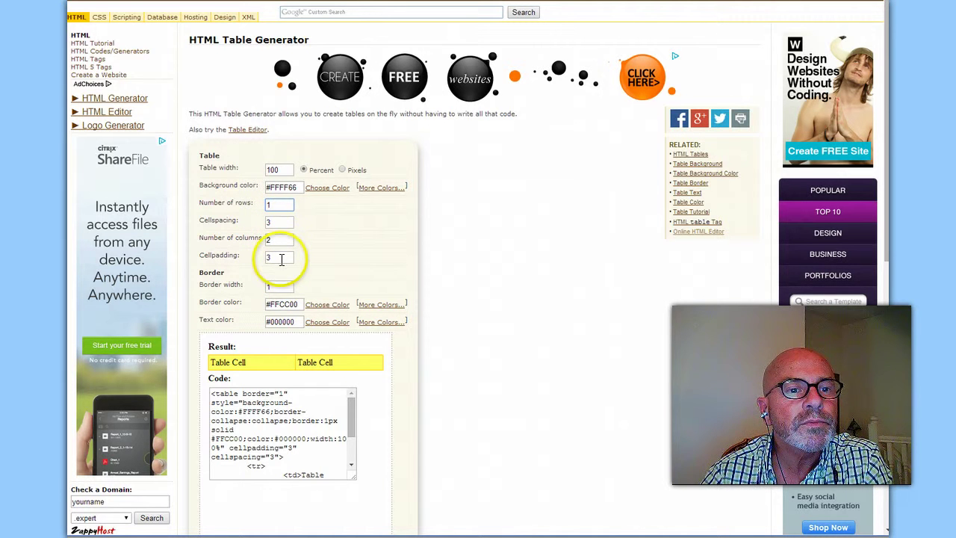
{"action": "left_click_drag", "start_coordinate": [277, 239], "coordinate": [255, 242]}
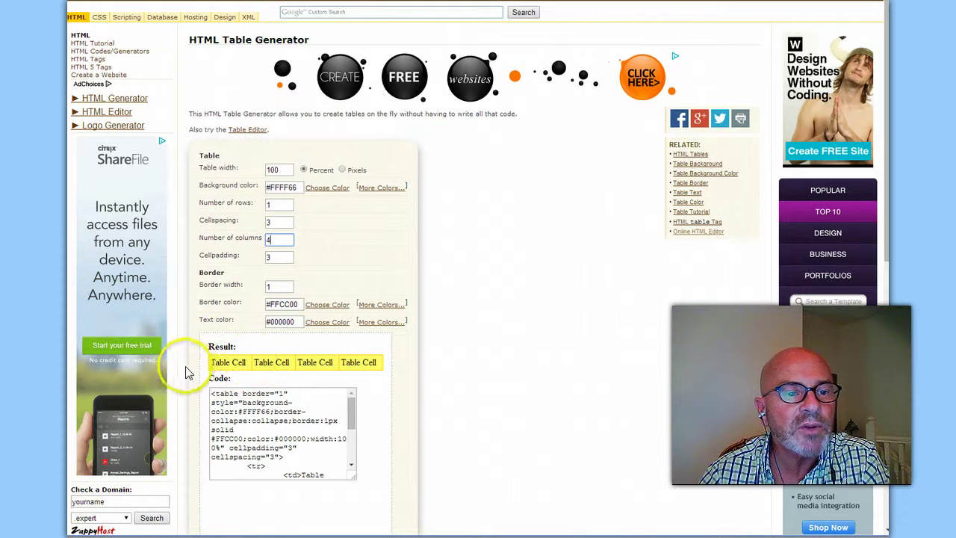
{"action": "double_click", "coordinate": [278, 257]}
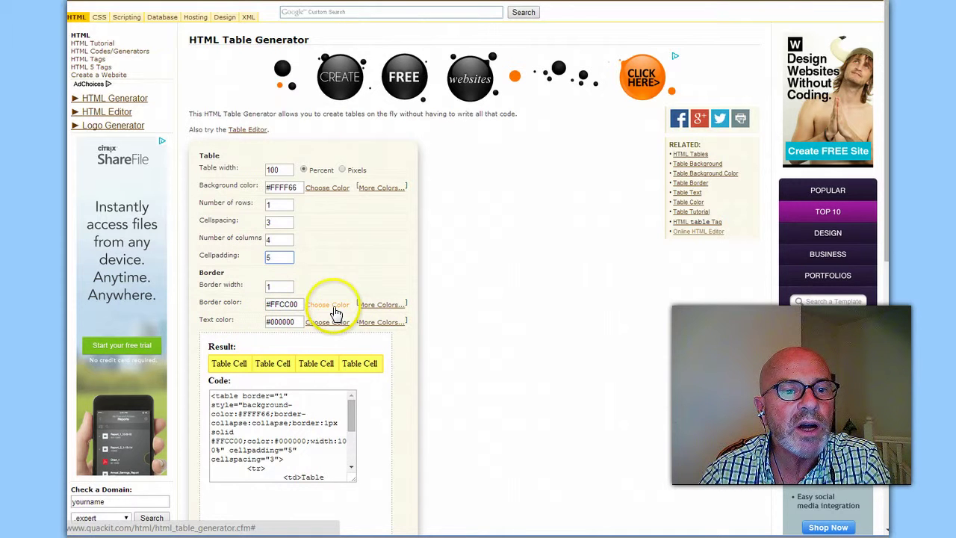
Set the table's border width to 10 and its border color to #66CC00
{"action": "left_click", "coordinate": [275, 290]}
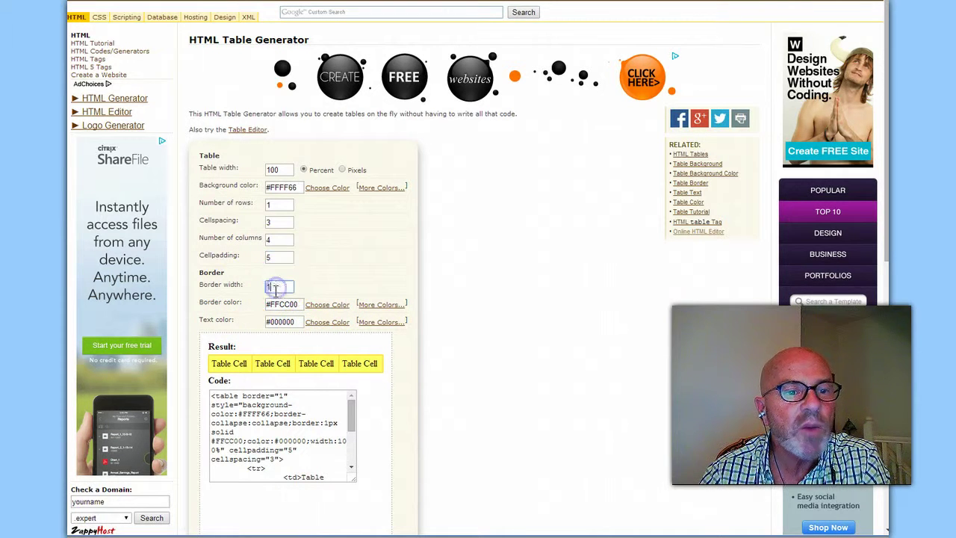
{"action": "type", "text": "0"}
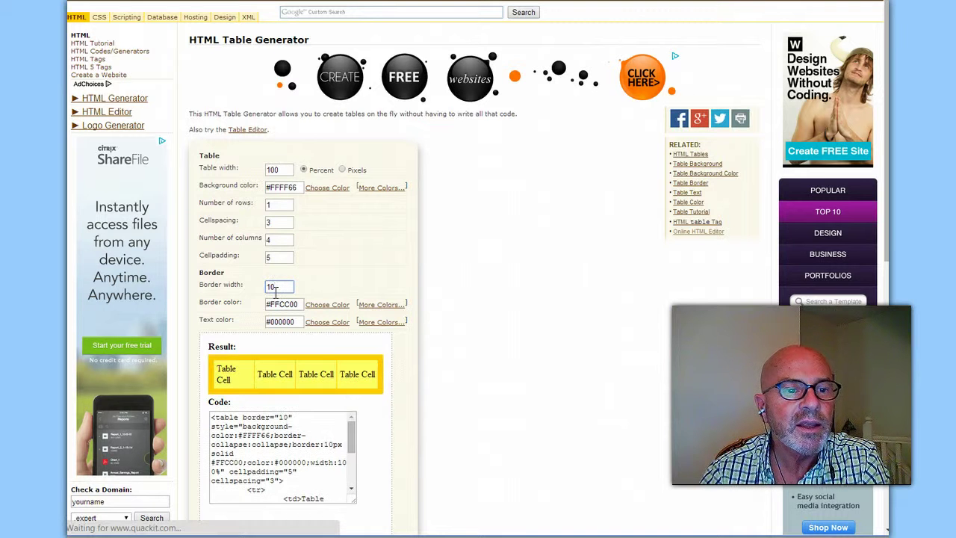
{"action": "left_click", "coordinate": [329, 306]}
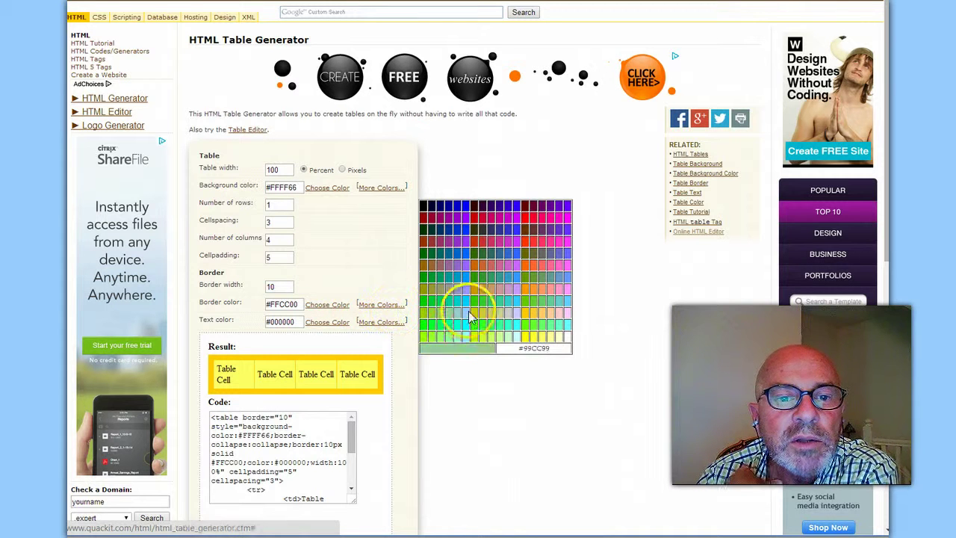
{"action": "left_click", "coordinate": [527, 309]}
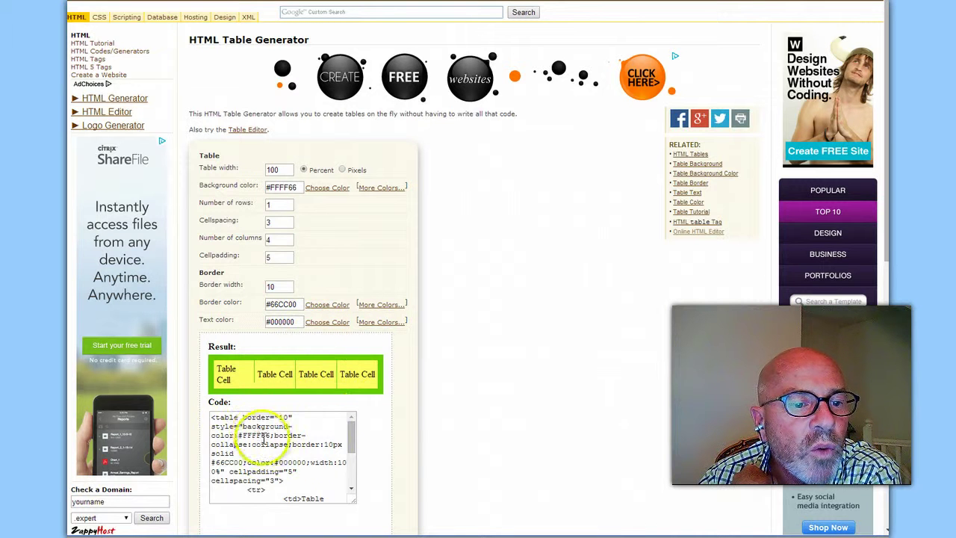
Copy all of the generated HTML table code
{"action": "left_click", "coordinate": [236, 433]}
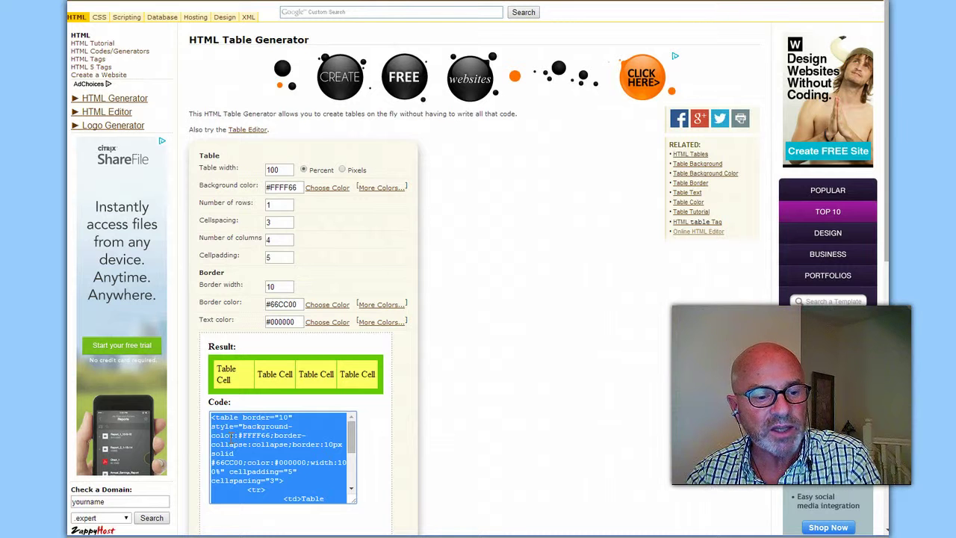
{"action": "right_click", "coordinate": [229, 435]}
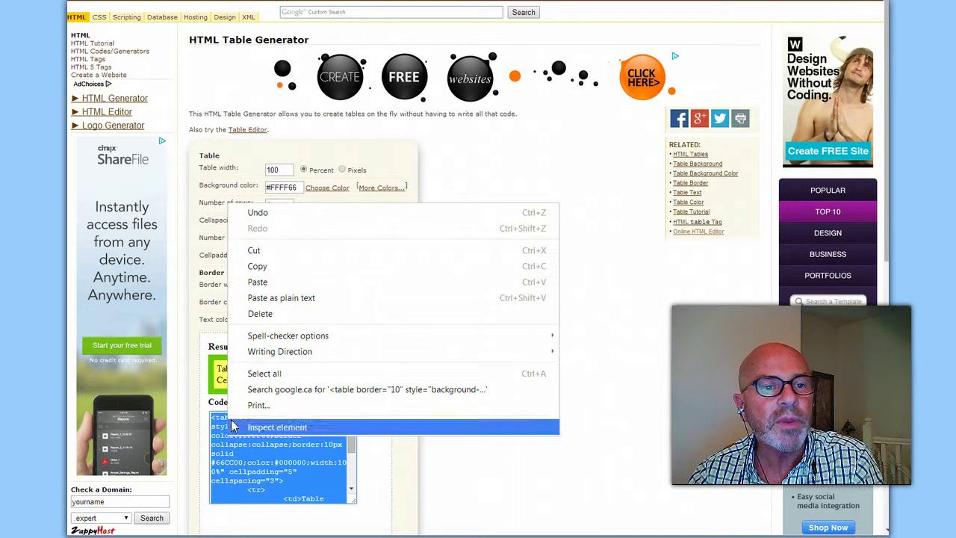
{"action": "left_click", "coordinate": [278, 267]}
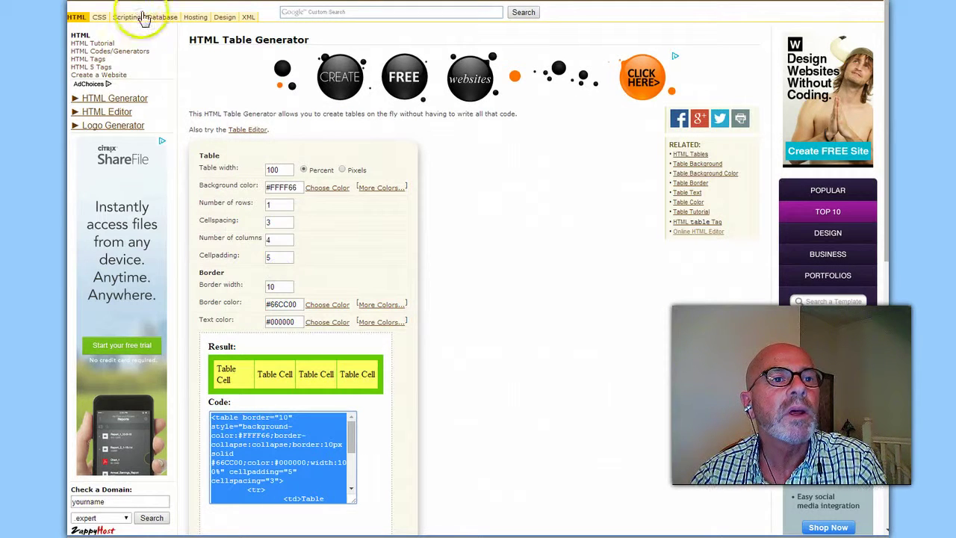
Return to the Moodle label and replace the <br> tag in its HTML source with the copied table code, ending in the normal editing view
{"action": "left_click", "coordinate": [171, 1]}
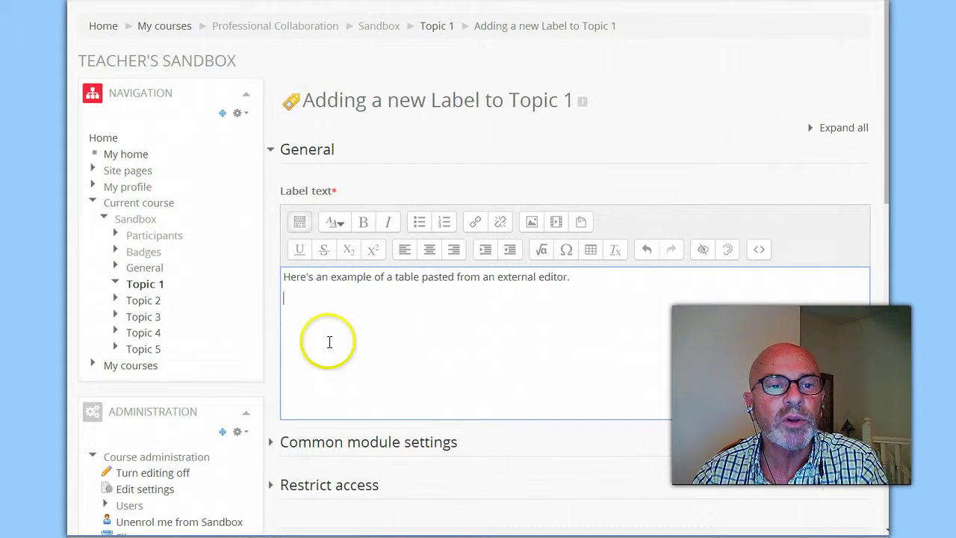
{"action": "left_click", "coordinate": [759, 253]}
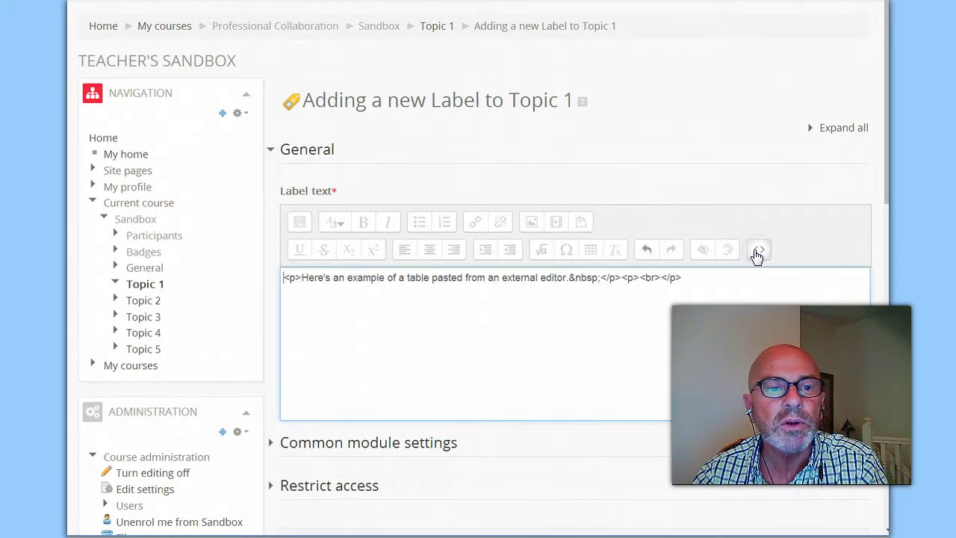
{"action": "left_click", "coordinate": [637, 277]}
{"action": "left_click_drag", "start_coordinate": [645, 277], "coordinate": [660, 277]}
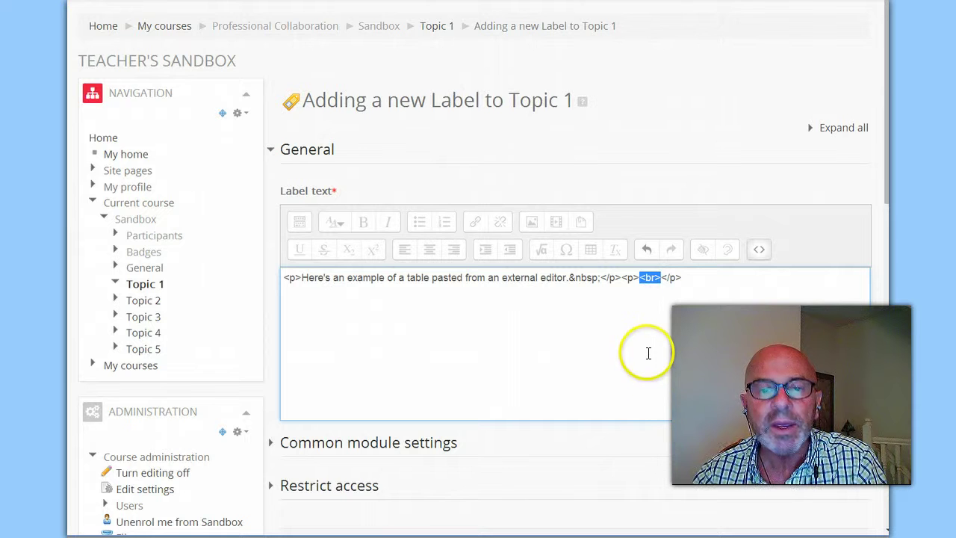
{"action": "right_click", "coordinate": [646, 278]}
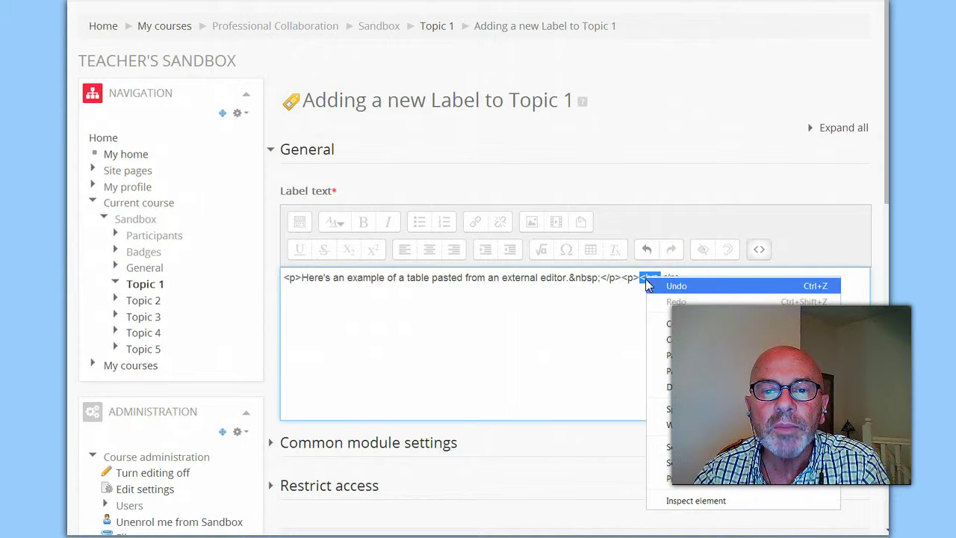
{"action": "left_click", "coordinate": [670, 351]}
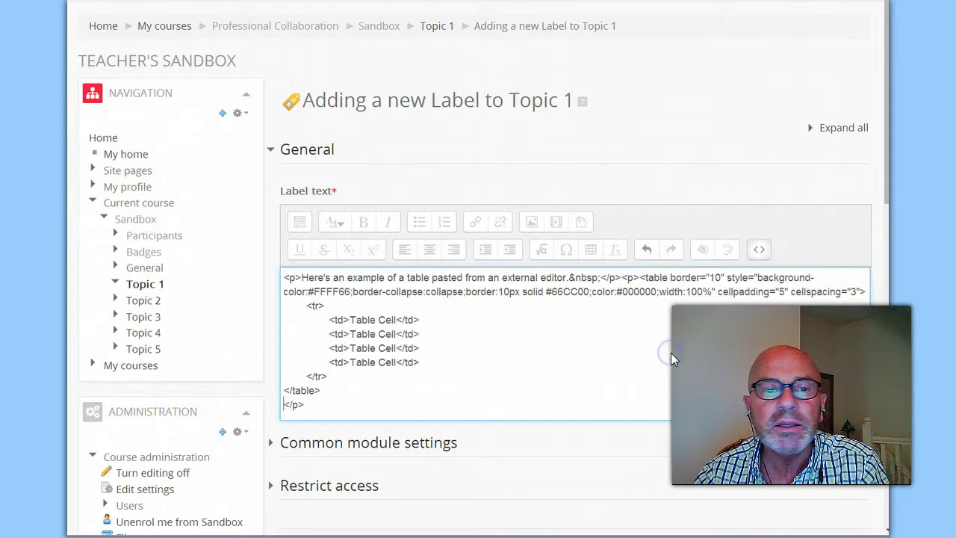
{"action": "left_click", "coordinate": [759, 254]}
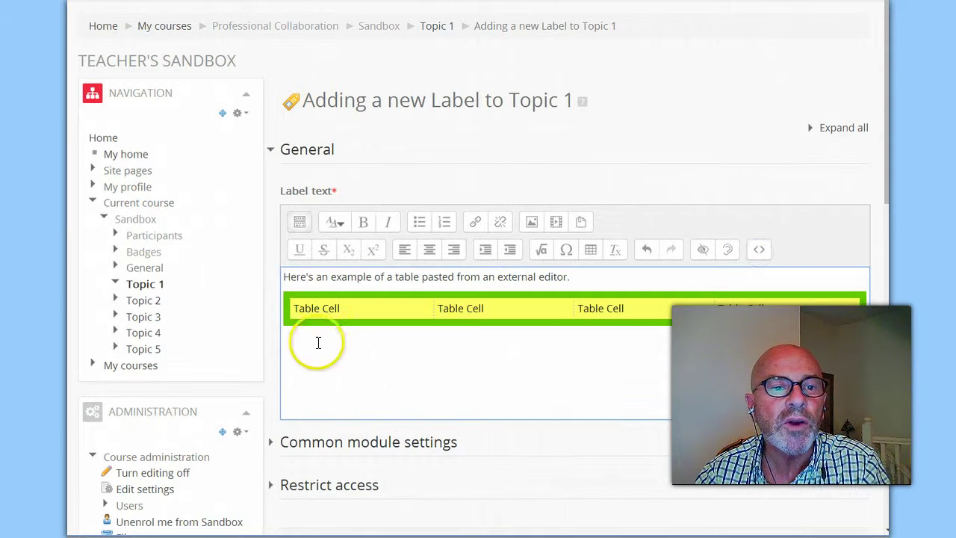
Make the first table cell's text bold and replace it with "First Cell"
{"action": "left_click_drag", "start_coordinate": [331, 310], "coordinate": [286, 311]}
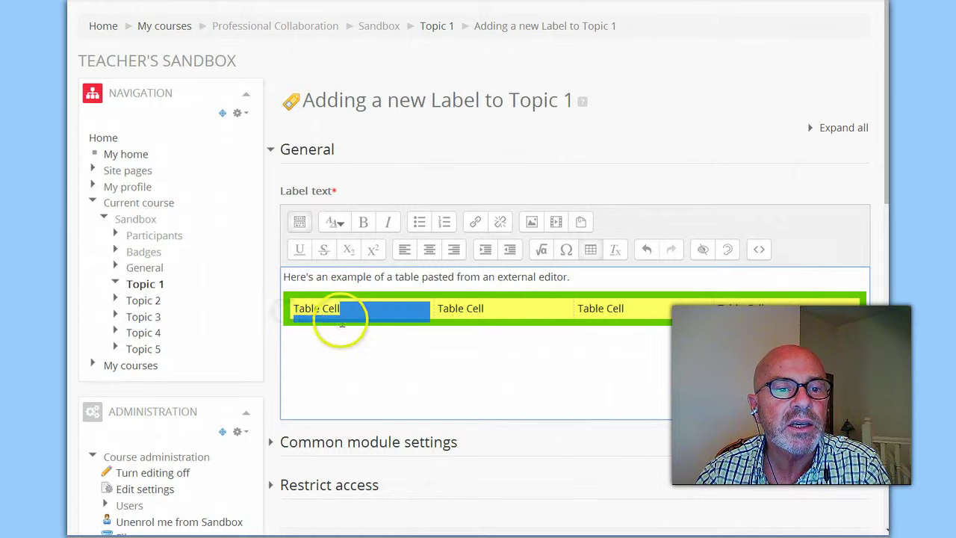
{"action": "left_click", "coordinate": [344, 311]}
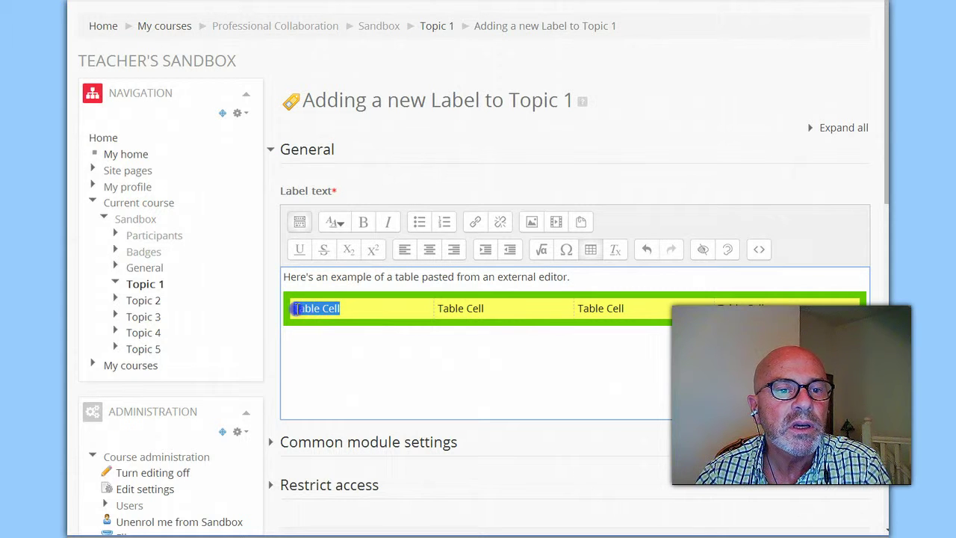
{"action": "left_click", "coordinate": [363, 222]}
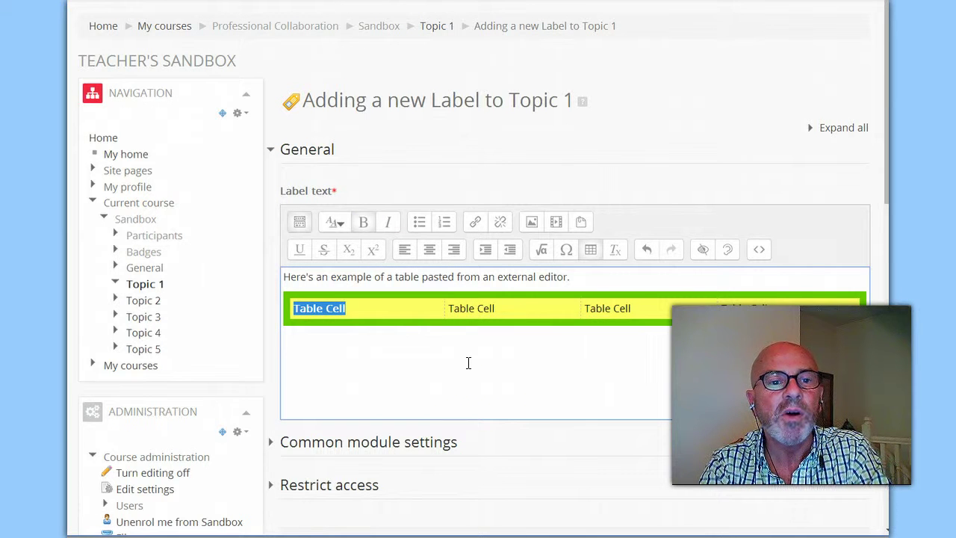
{"action": "type", "text": "First"}
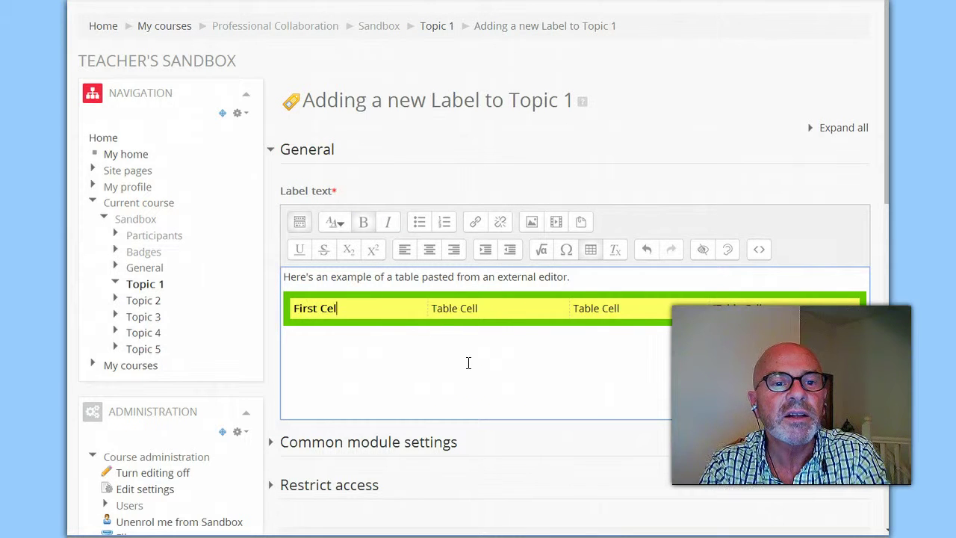
Make the second table cell's text bold and replace it with "Second Cell"
{"action": "left_click", "coordinate": [490, 314]}
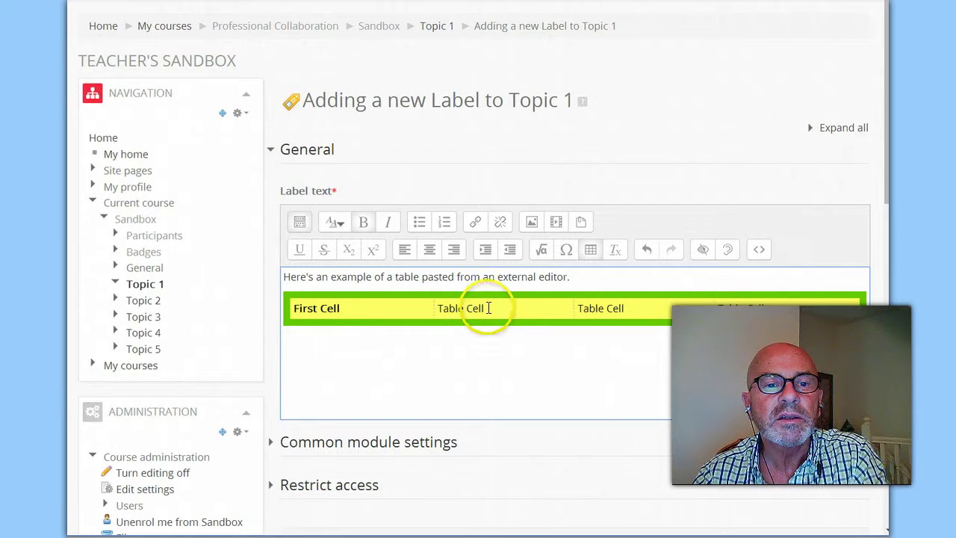
{"action": "left_click", "coordinate": [364, 223]}
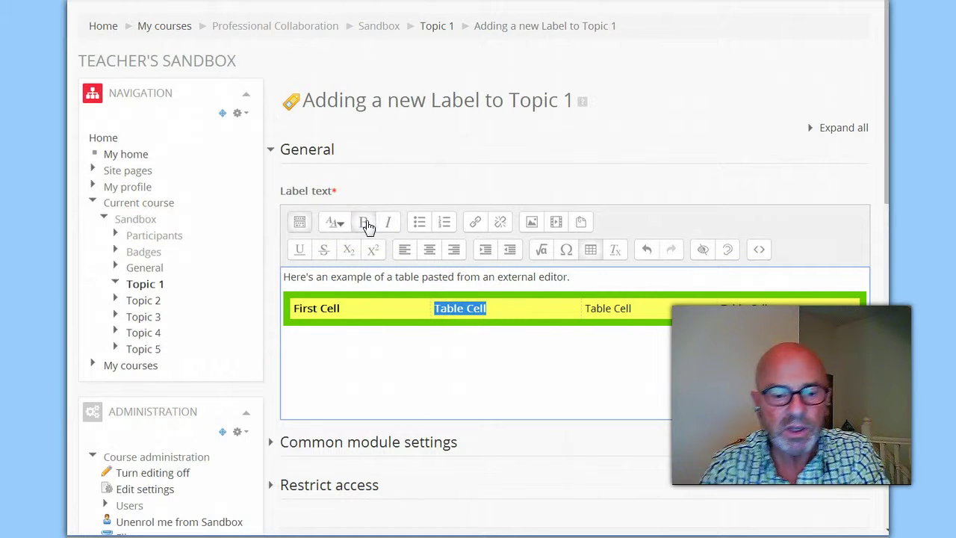
{"action": "type", "text": "Second "}
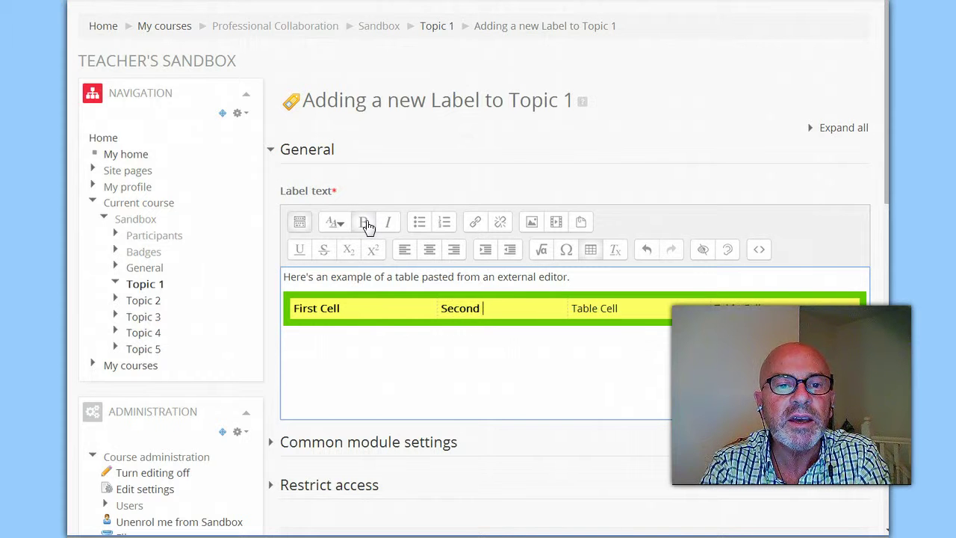
{"action": "type", "text": "Cell"}
{"action": "left_click", "coordinate": [507, 308]}
{"action": "left_click_drag", "start_coordinate": [506, 308], "coordinate": [420, 306]}
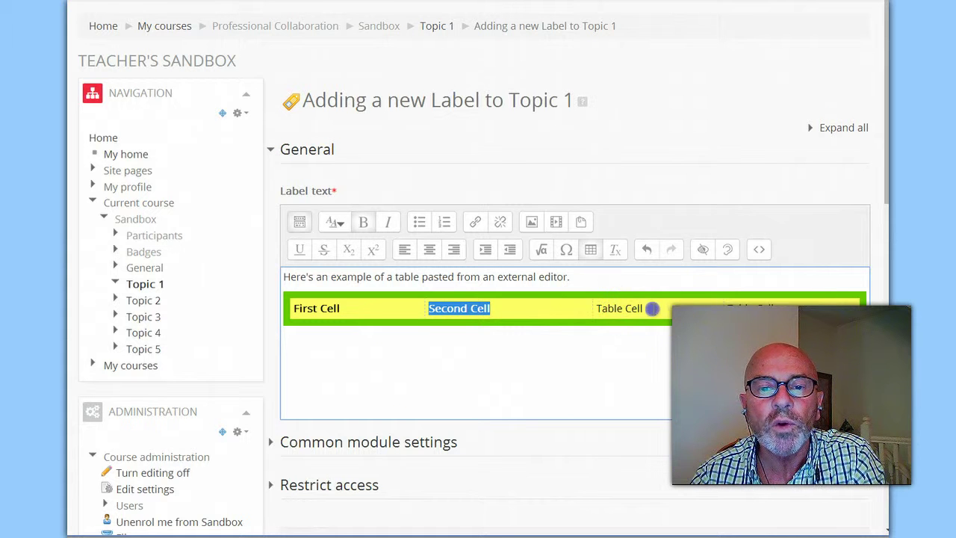
Change the third table cell's text to "Third Cell"
{"action": "left_click_drag", "start_coordinate": [646, 308], "coordinate": [598, 308]}
{"action": "left_click", "coordinate": [614, 308]}
{"action": "left_click_drag", "start_coordinate": [612, 308], "coordinate": [597, 309]}
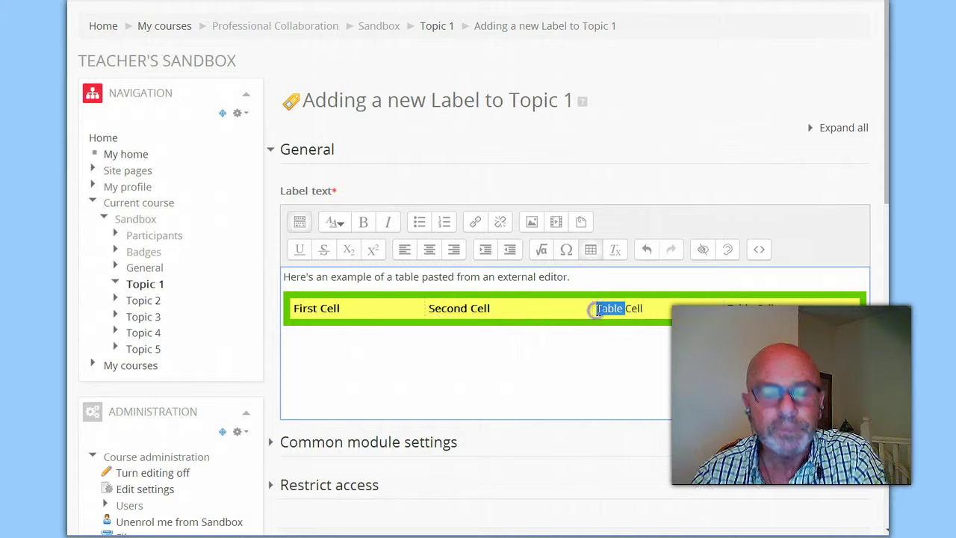
{"action": "type", "text": "Third"}
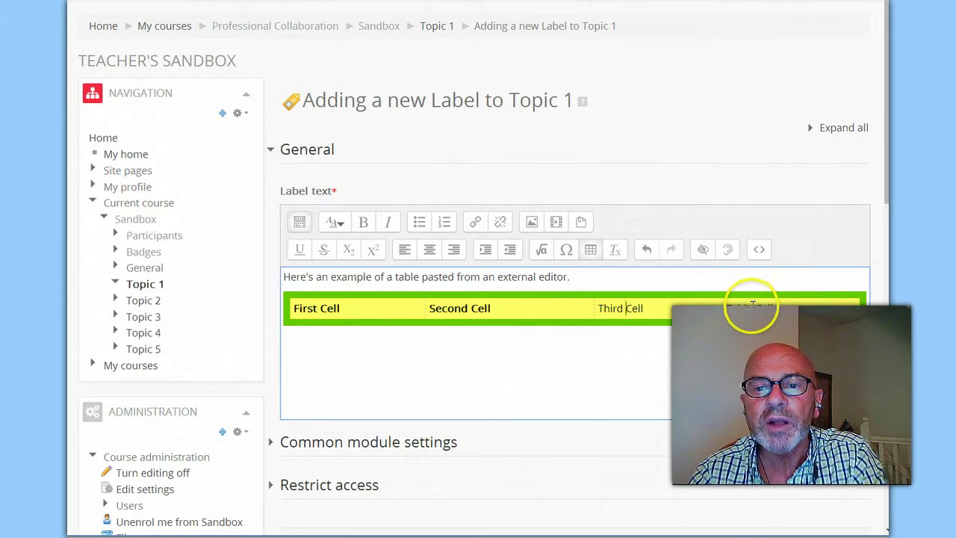
Change the fourth table cell's text to "Forth Cell"
{"action": "left_click_drag", "start_coordinate": [751, 306], "coordinate": [729, 306]}
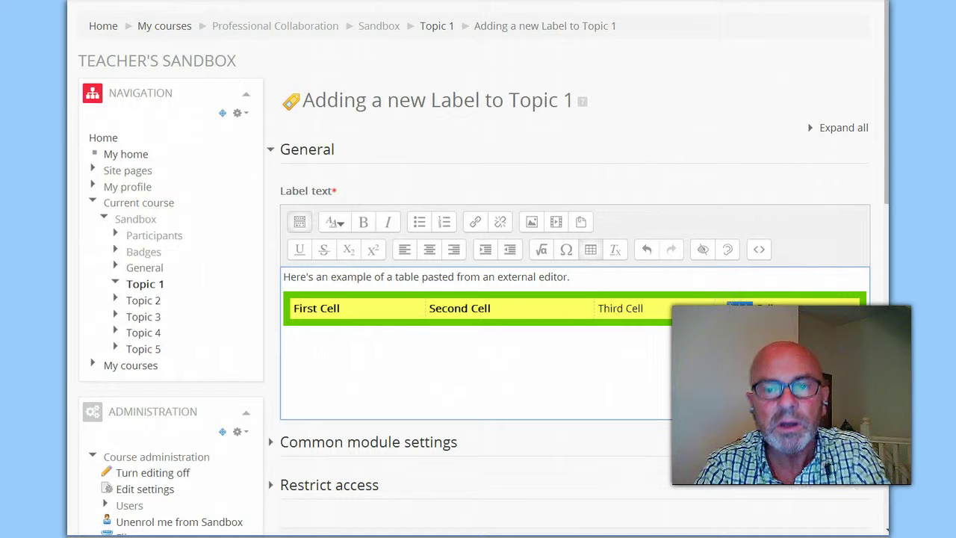
{"action": "type", "text": "Fourth"}
{"action": "key", "text": "BackSpace"}
{"action": "key", "text": "BackSpace"}
{"action": "key", "text": "BackSpace"}
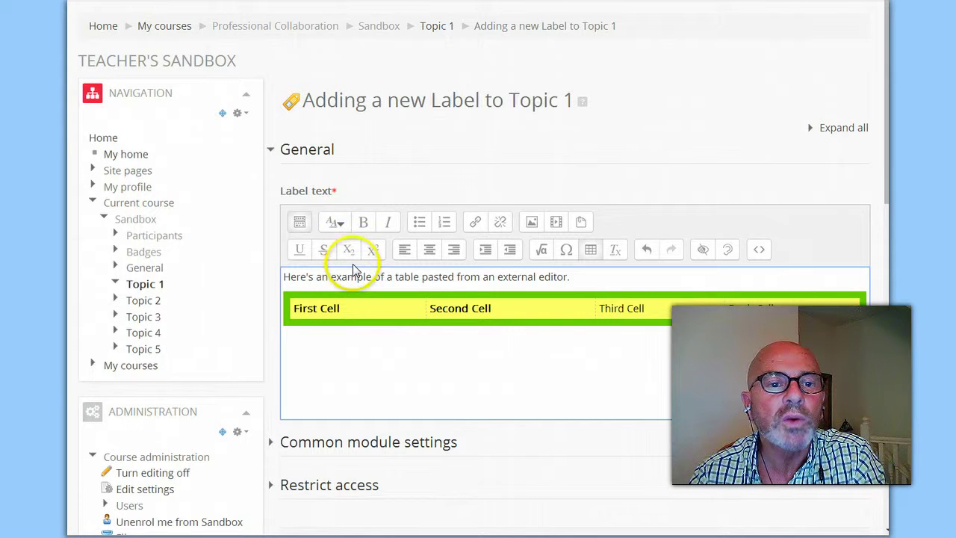
Italicize the text of the third and fourth table cells and save the label, returning to the course
{"action": "left_click", "coordinate": [388, 223]}
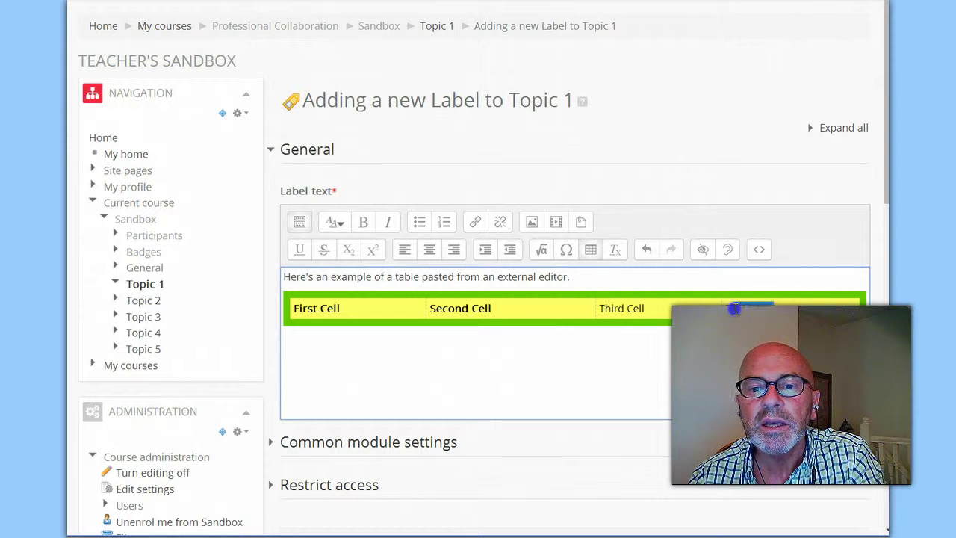
{"action": "left_click_drag", "start_coordinate": [737, 308], "coordinate": [629, 302]}
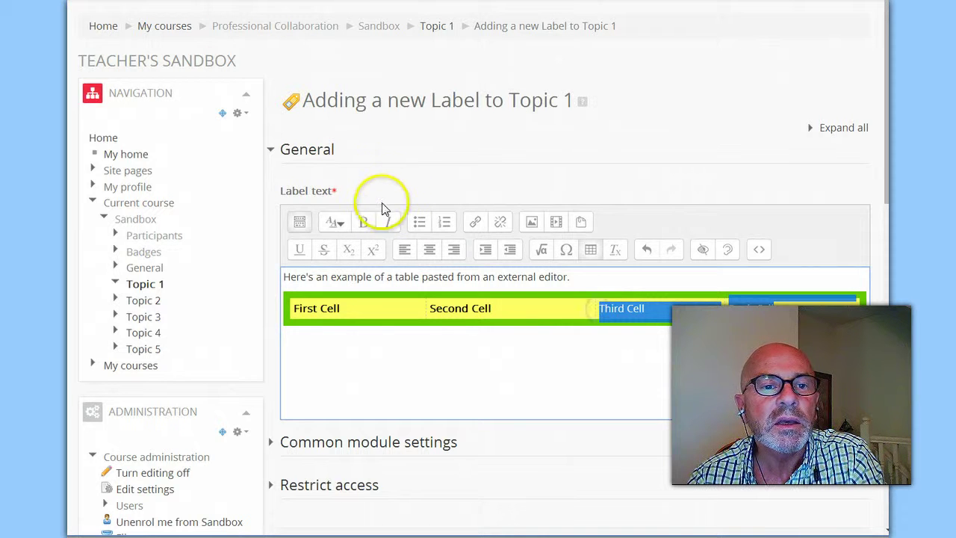
{"action": "left_click", "coordinate": [385, 221]}
{"action": "left_click", "coordinate": [579, 384]}
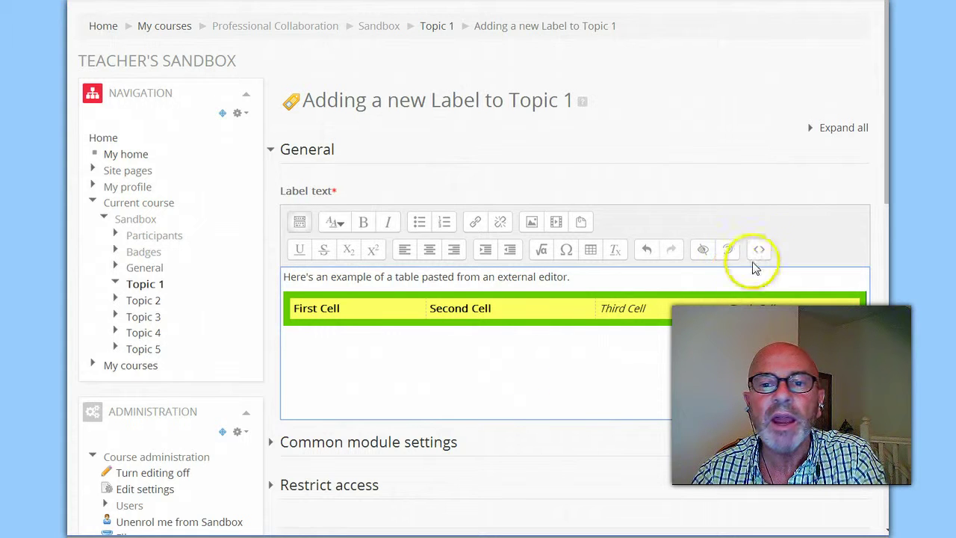
{"action": "scroll", "coordinate": [508, 401], "scroll_direction": "down", "scroll_amount": 2}
{"action": "left_click", "coordinate": [362, 452]}
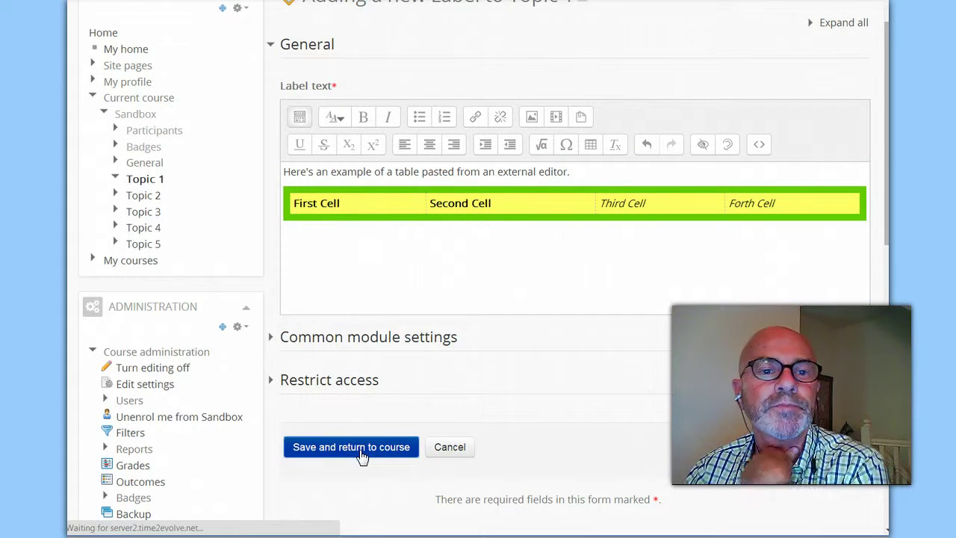